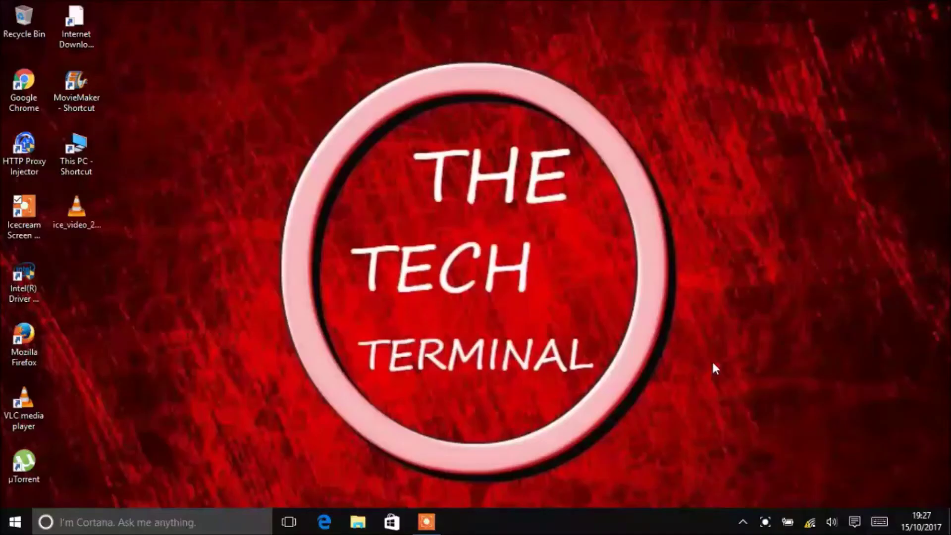
Refresh the Windows desktop, then open This PC in File Explorer.
right_click(649, 272)
left_click(574, 315)
double_click(81, 156)
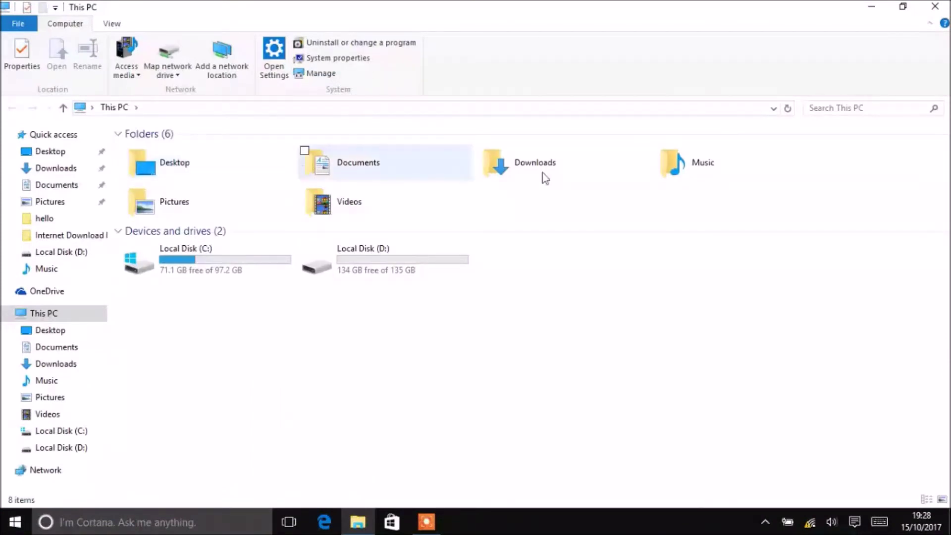
Go to Downloads > Internet Download Manager (IDM) 6.25 folder and select idman625build21.
double_click(597, 171)
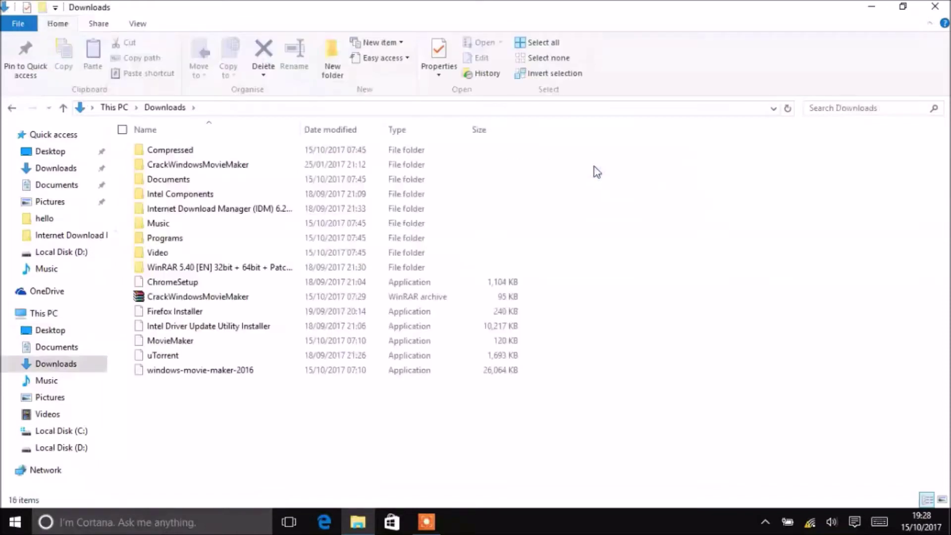
left_click(364, 212)
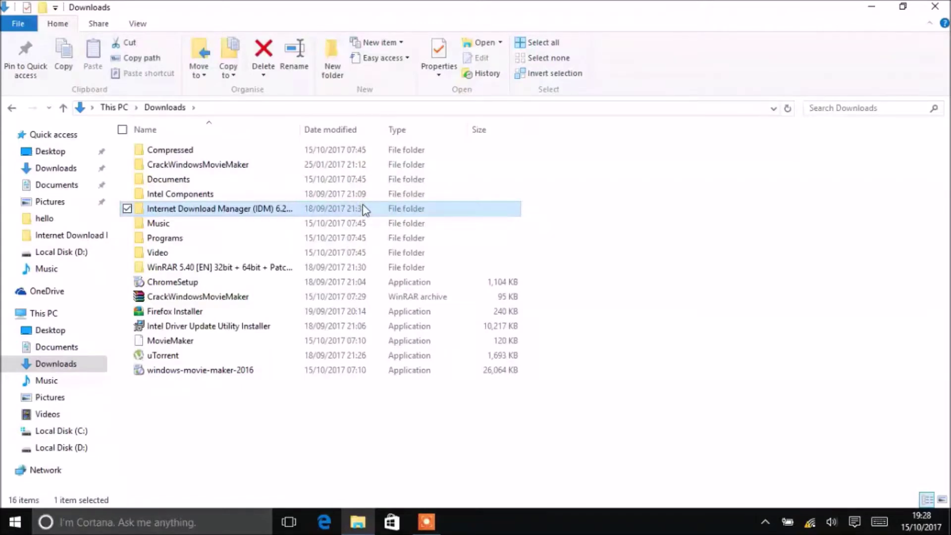
double_click(362, 206)
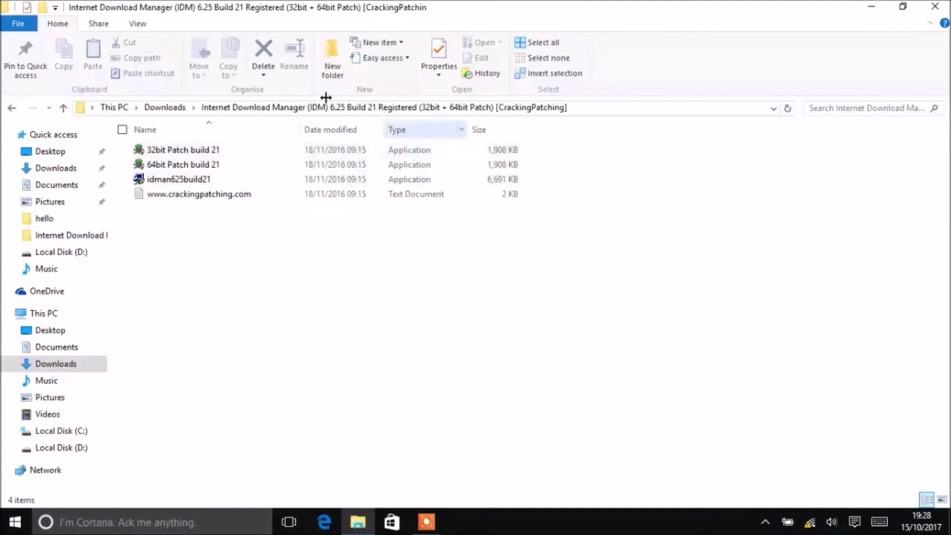
left_click(207, 181)
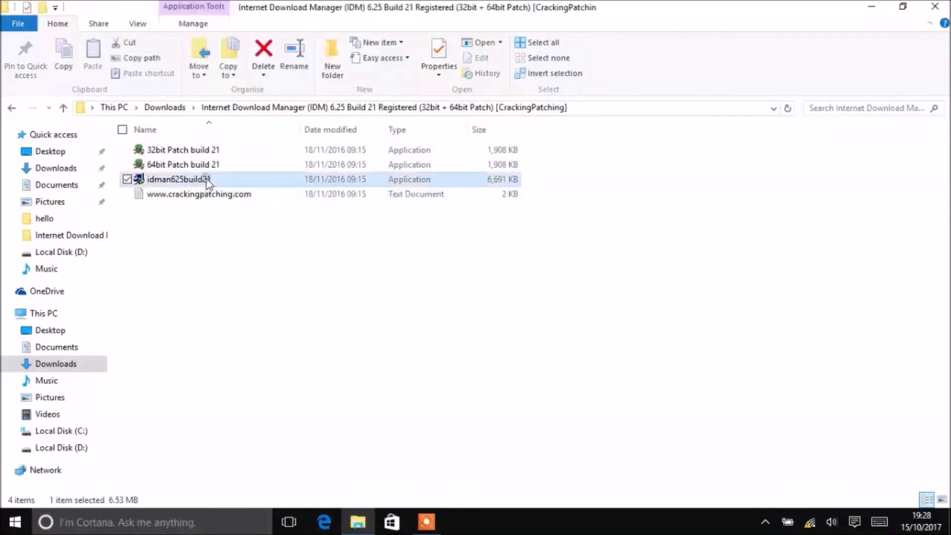
Run idman625build21 as administrator, accept the license, install to the default folder, and dismiss the Firefox notice.
right_click(208, 181)
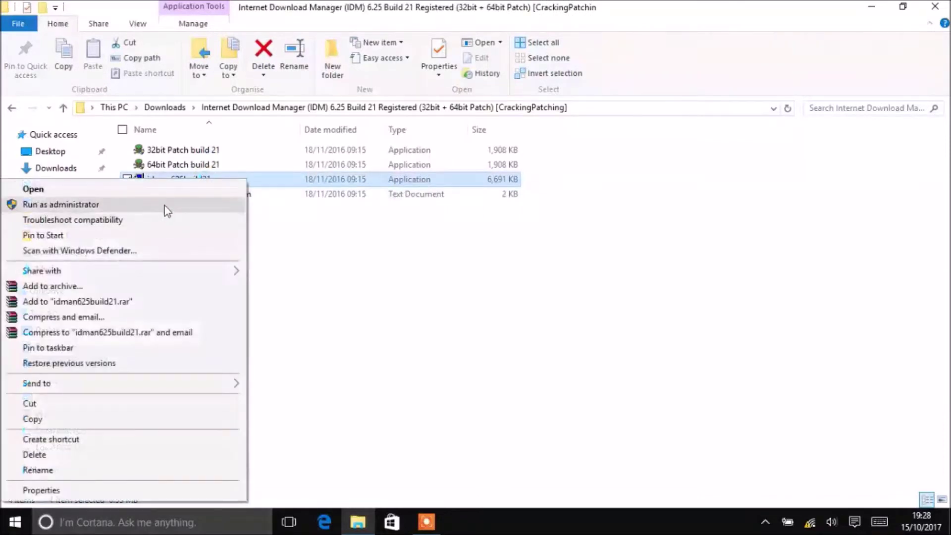
left_click(240, 169)
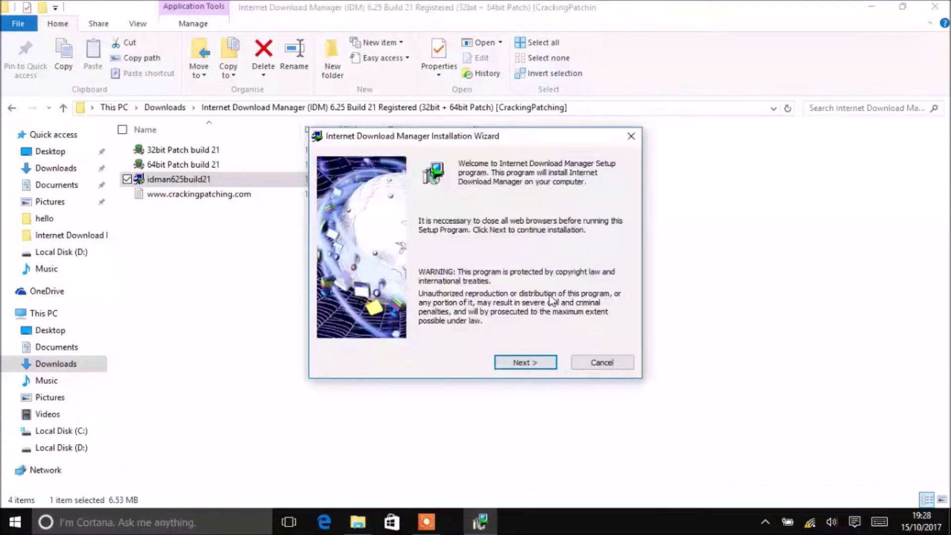
left_click(518, 364)
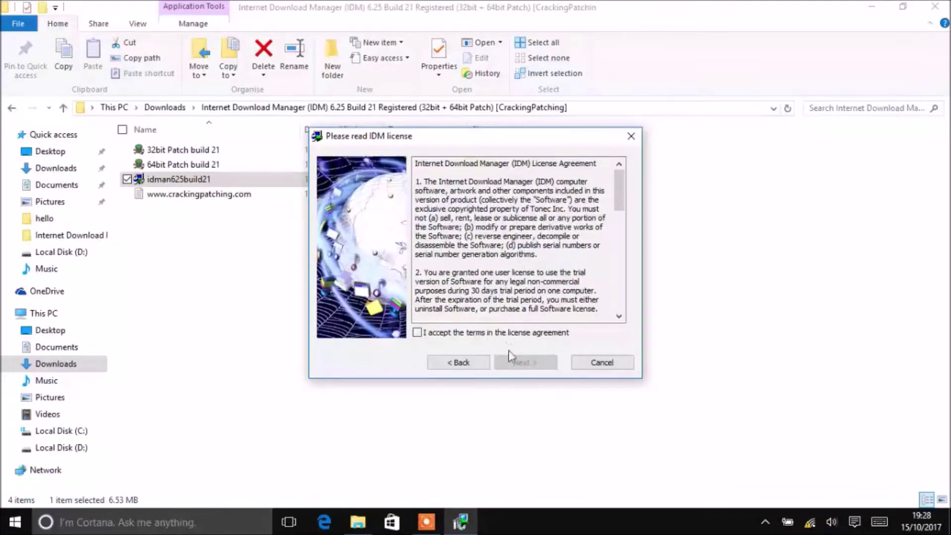
left_click(417, 332)
left_click(522, 364)
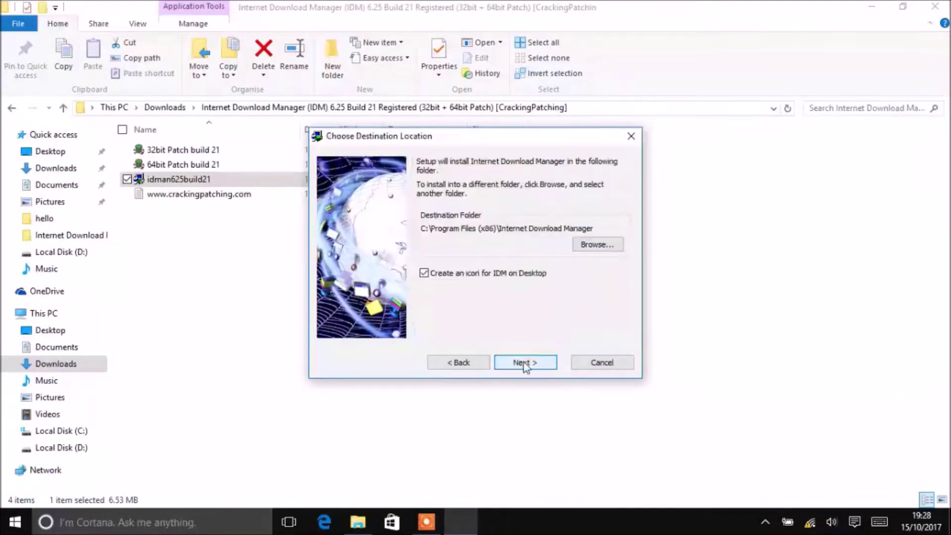
left_click(540, 365)
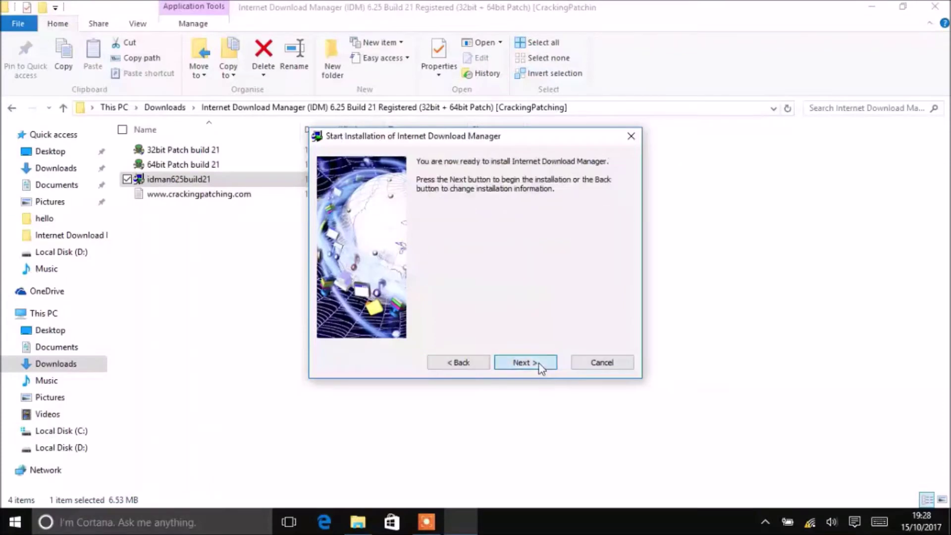
left_click(541, 367)
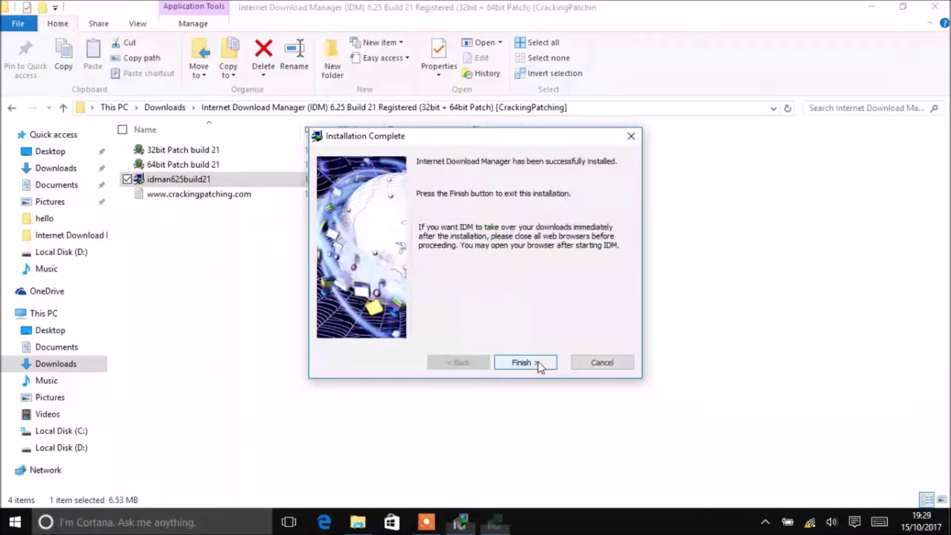
left_click(539, 365)
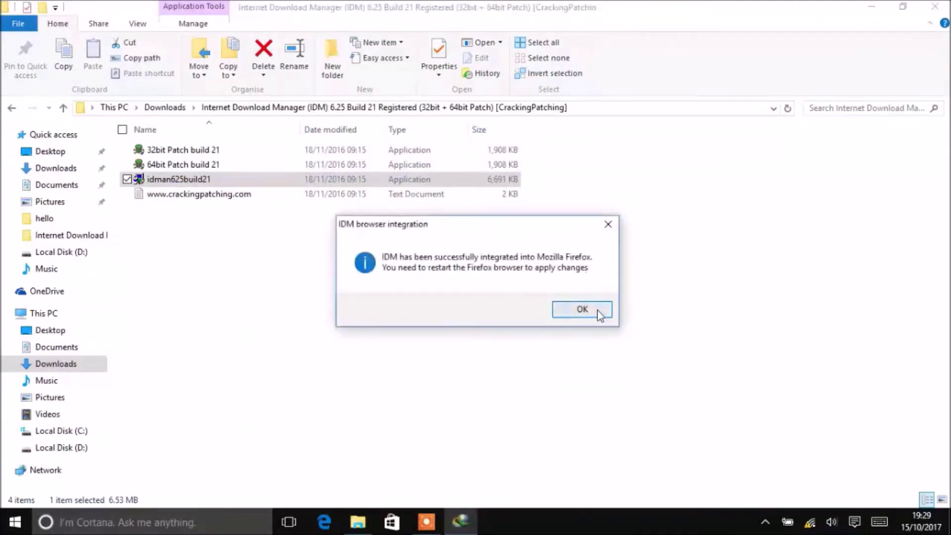
left_click(582, 309)
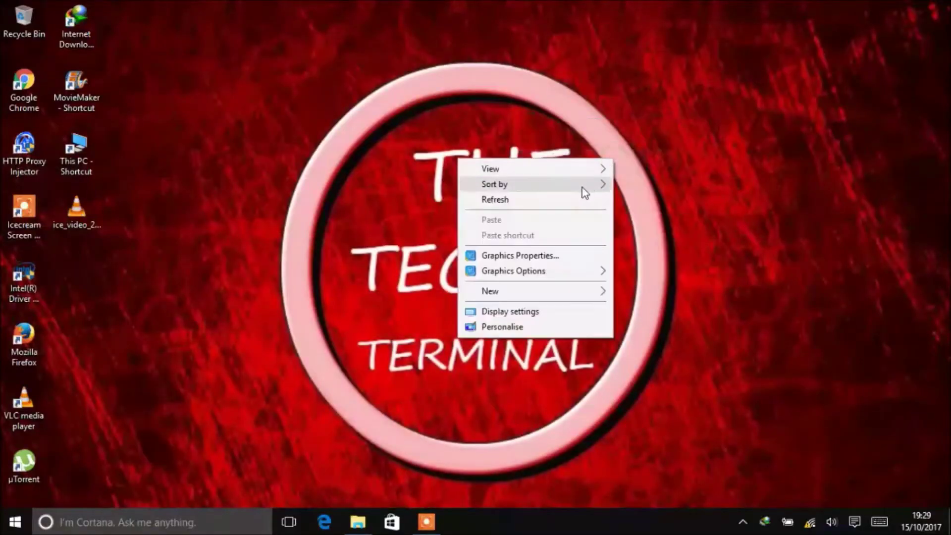
Refresh the desktop.
left_click(565, 204)
right_click(565, 200)
left_click(512, 250)
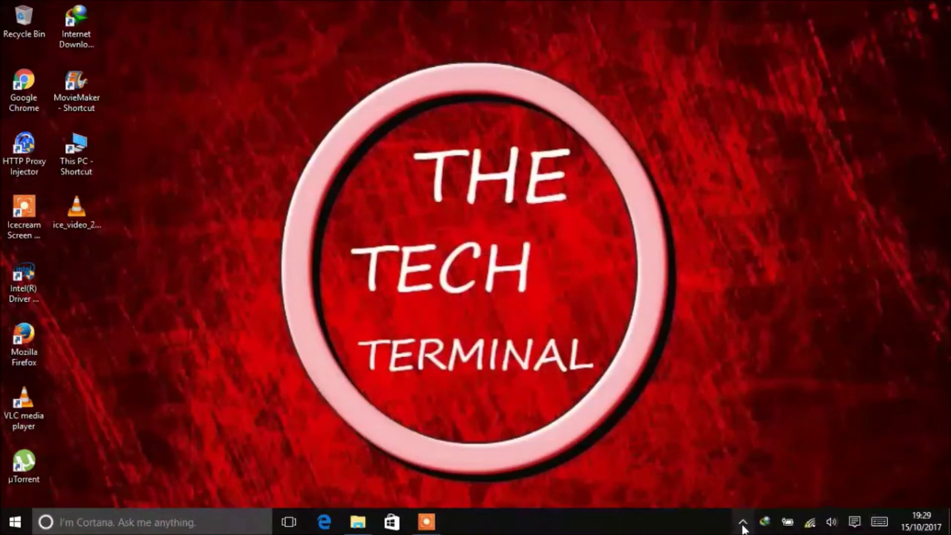
right_click(767, 528)
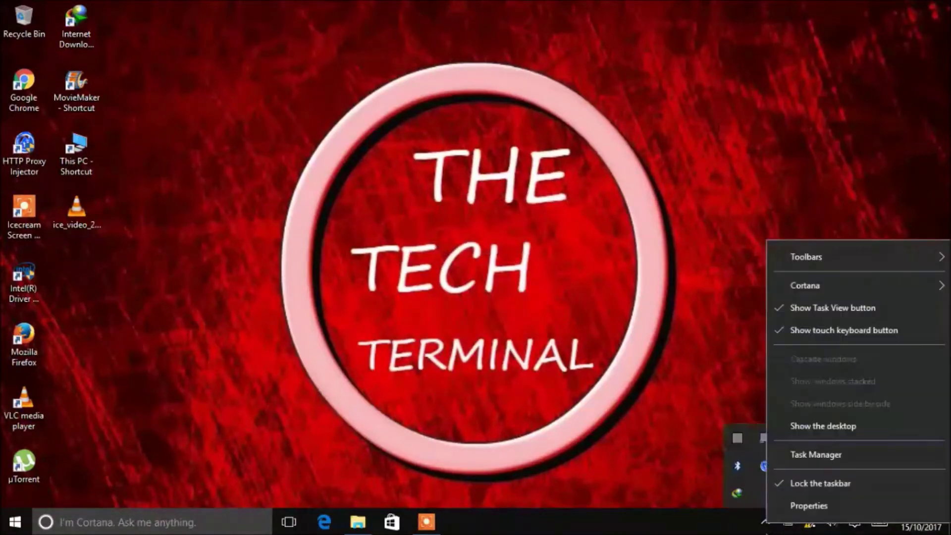
left_click(685, 455)
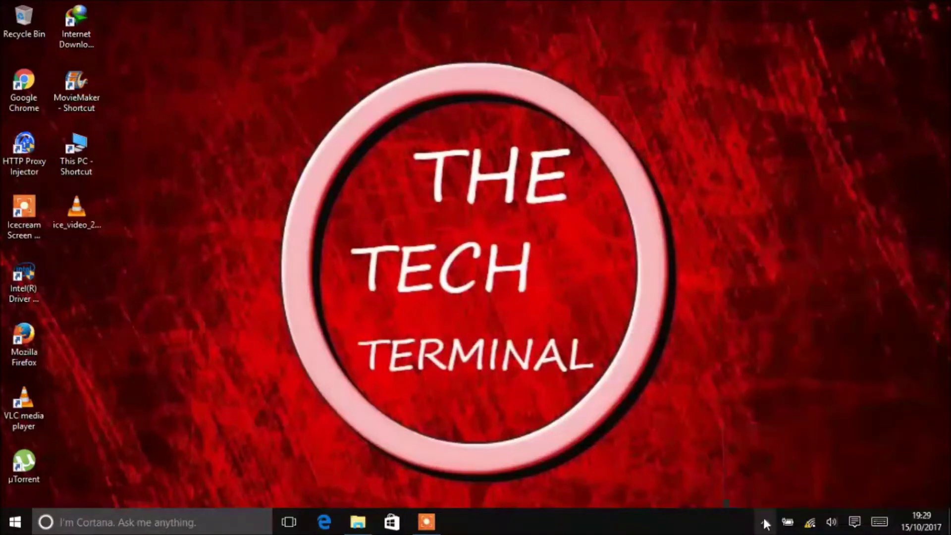
Exit the running IDM from its hidden tray icon.
left_click(763, 512)
right_click(738, 492)
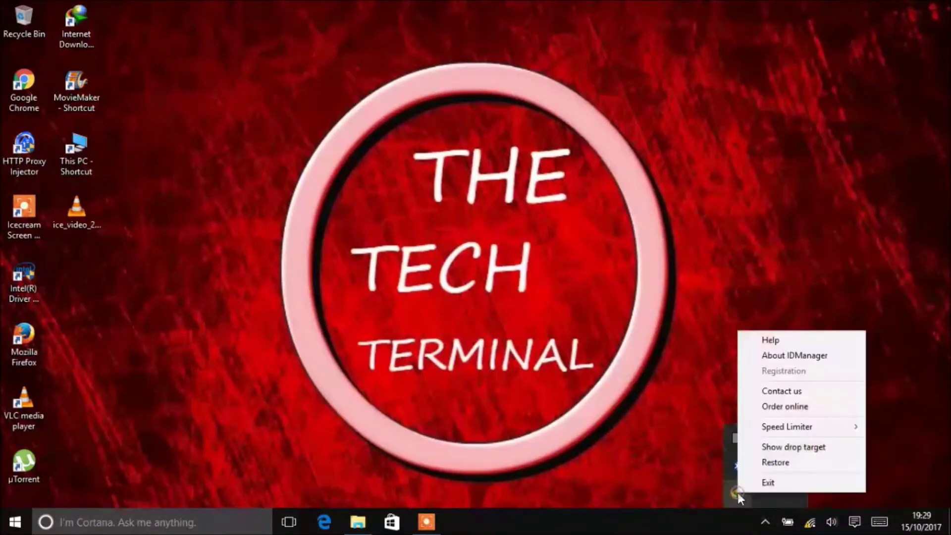
left_click(752, 485)
Refresh the desktop twice and bring back the Explorer window showing the IDM folder.
right_click(528, 159)
left_click(488, 203)
right_click(482, 206)
left_click(435, 248)
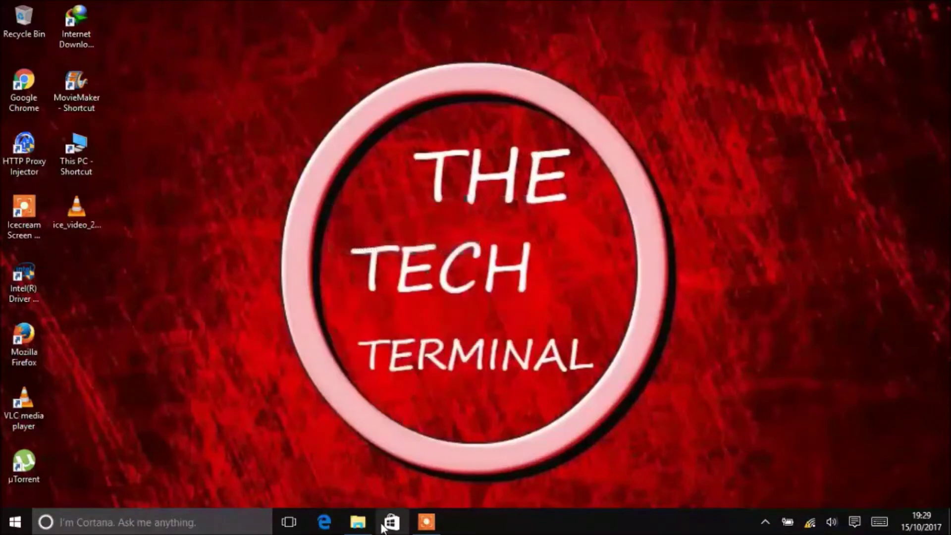
left_click(356, 525)
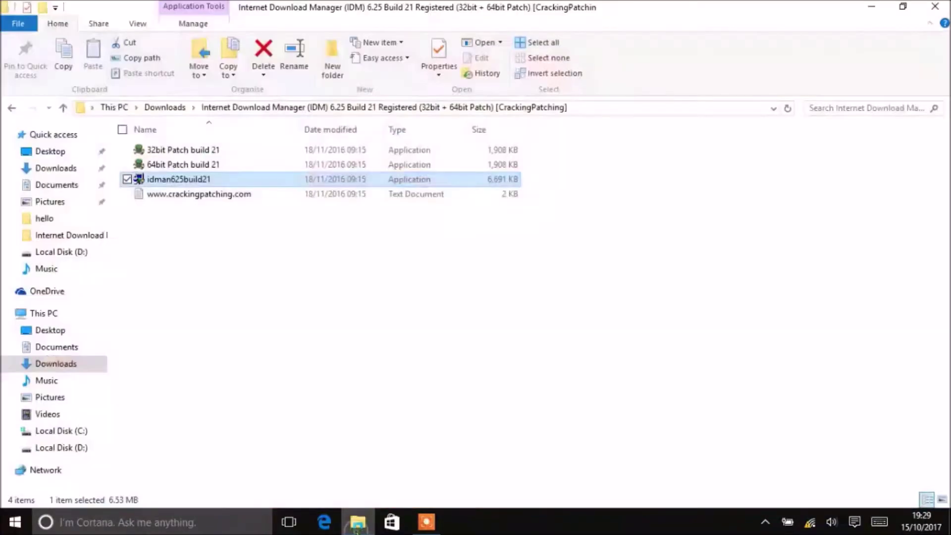
Run the 64bit Patch build 21 as administrator and install IDM Patch 6.25 into the IDM folder.
right_click(198, 167)
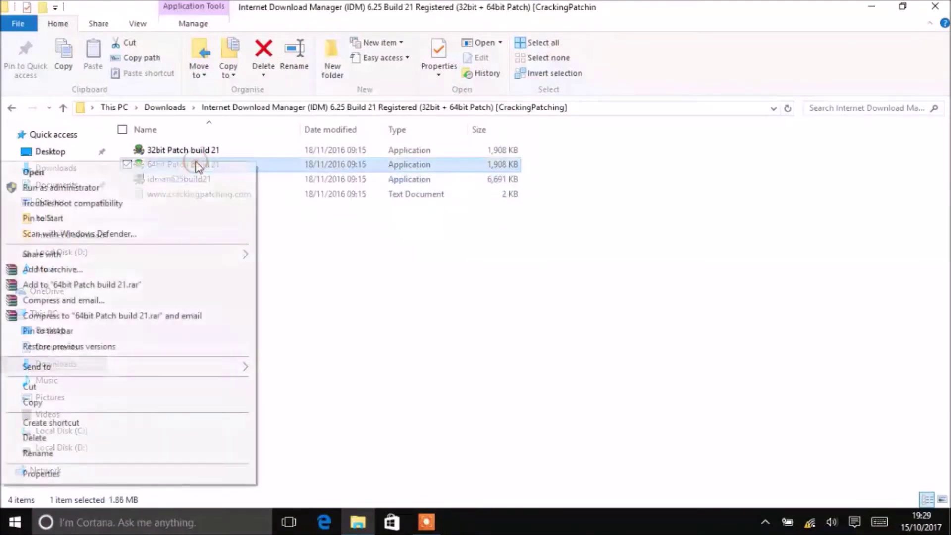
left_click(123, 192)
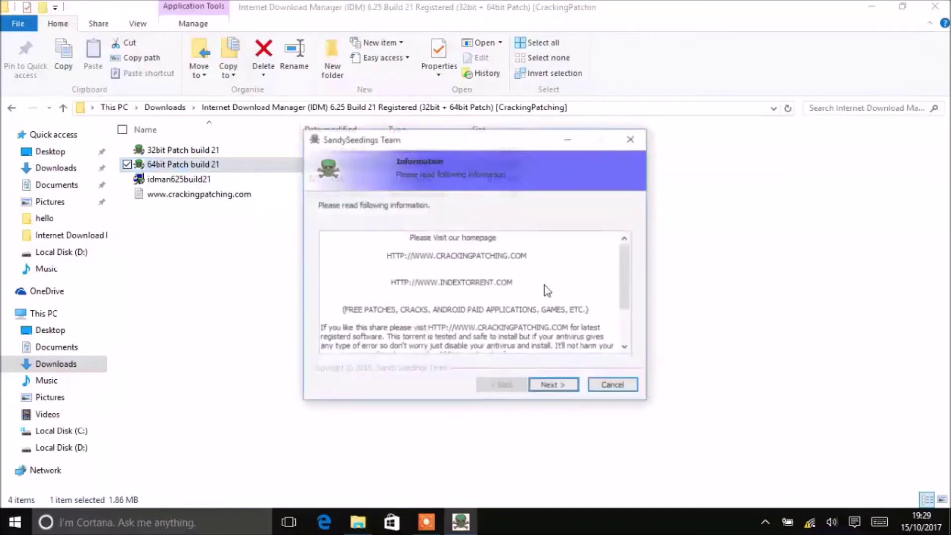
left_click(561, 390)
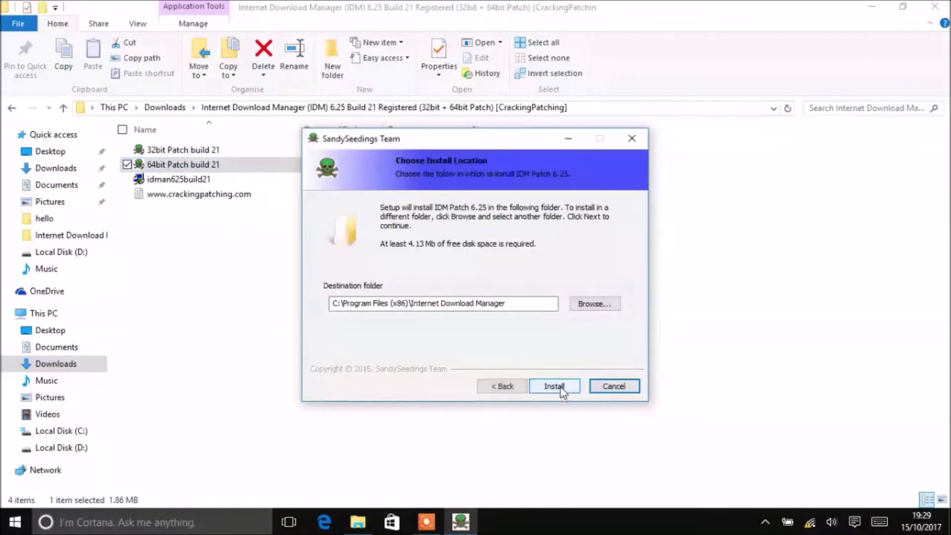
left_click(561, 390)
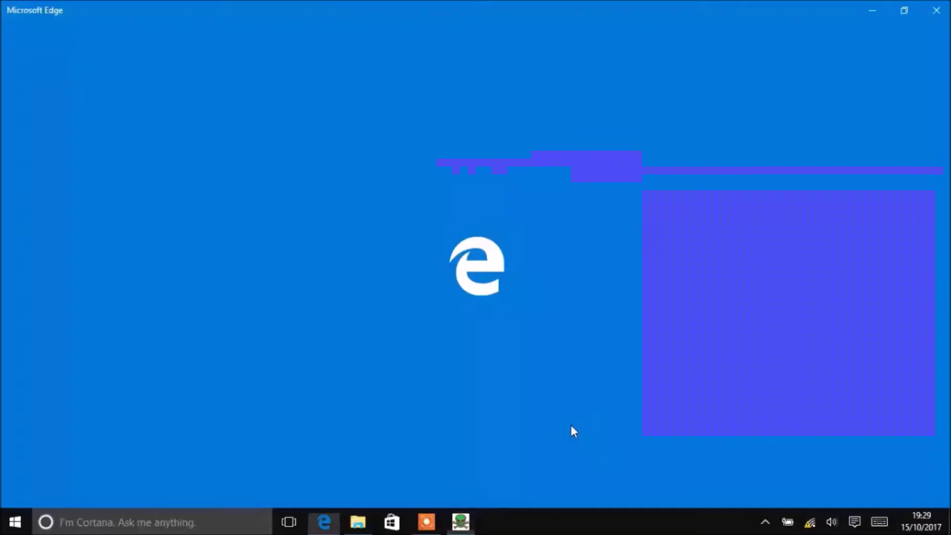
left_click(936, 10)
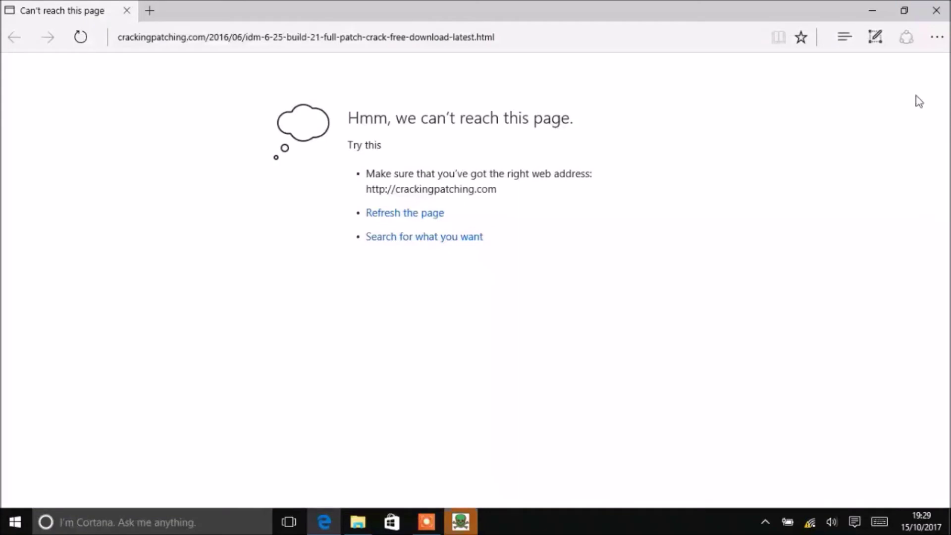
left_click(936, 11)
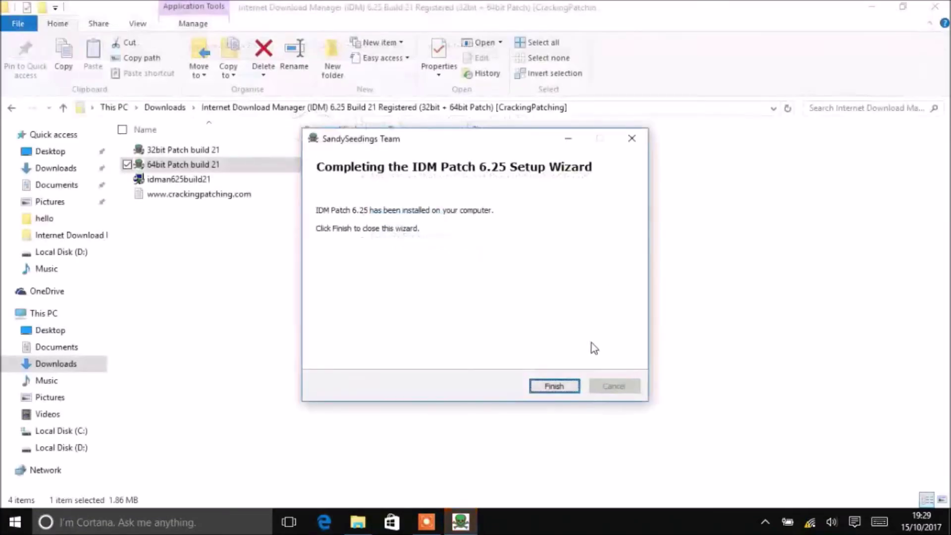
left_click(561, 392)
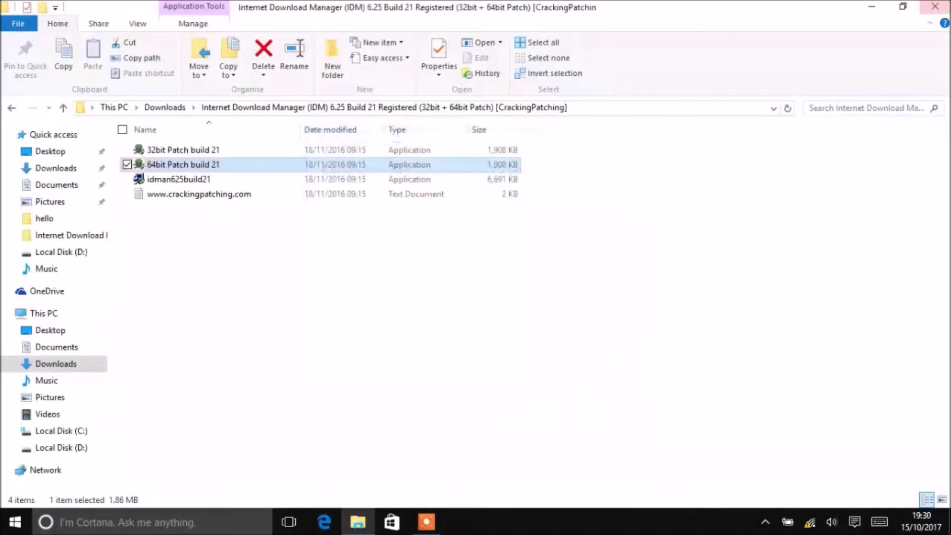
Close the Explorer window, refresh the desktop twice, and launch Google Chrome.
left_click(934, 6)
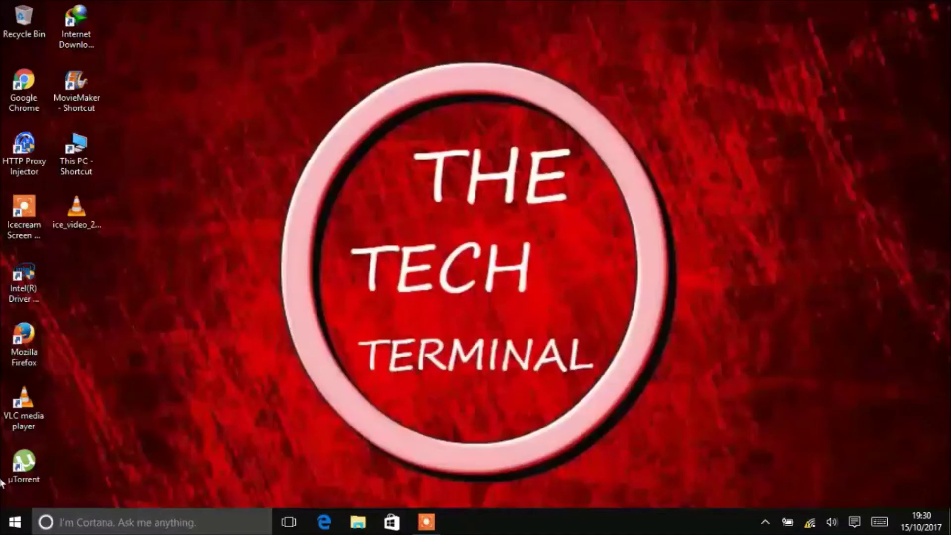
right_click(332, 194)
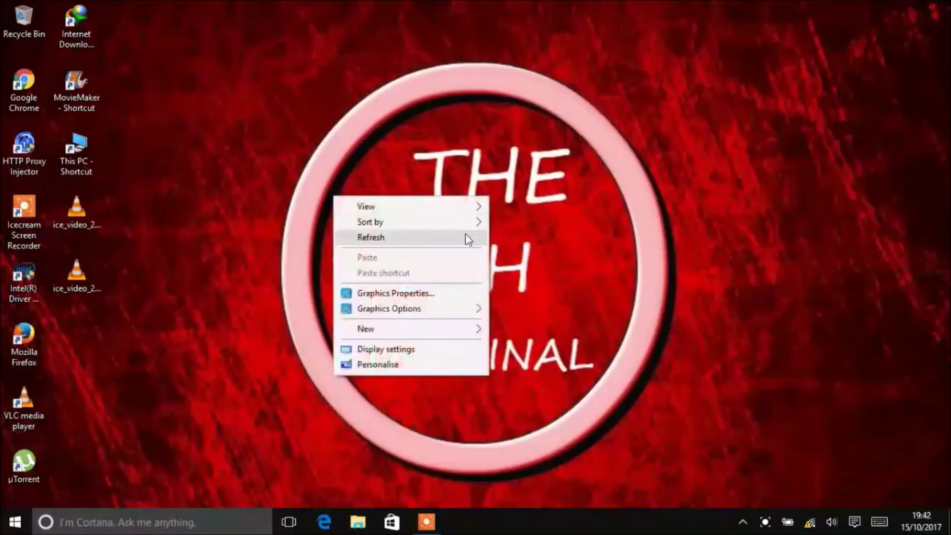
left_click(464, 236)
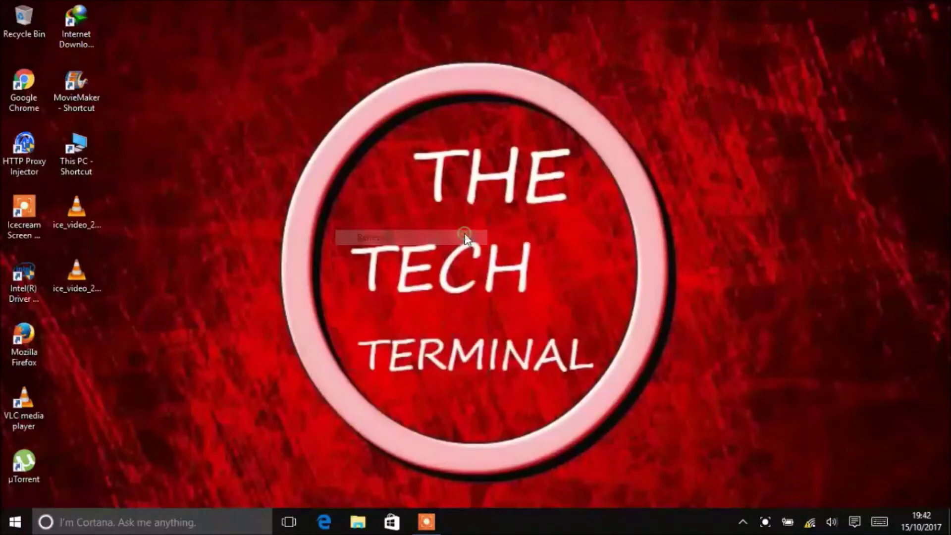
right_click(469, 135)
left_click(426, 183)
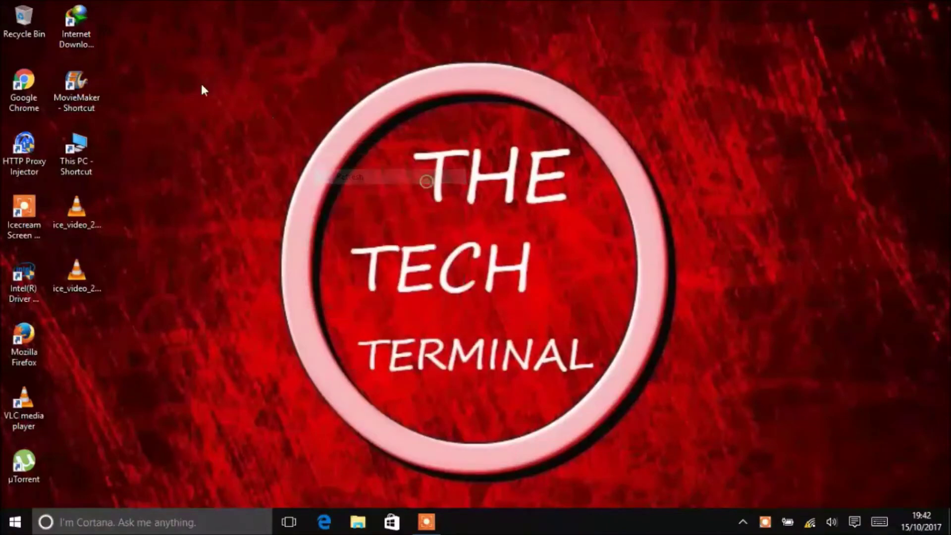
double_click(15, 97)
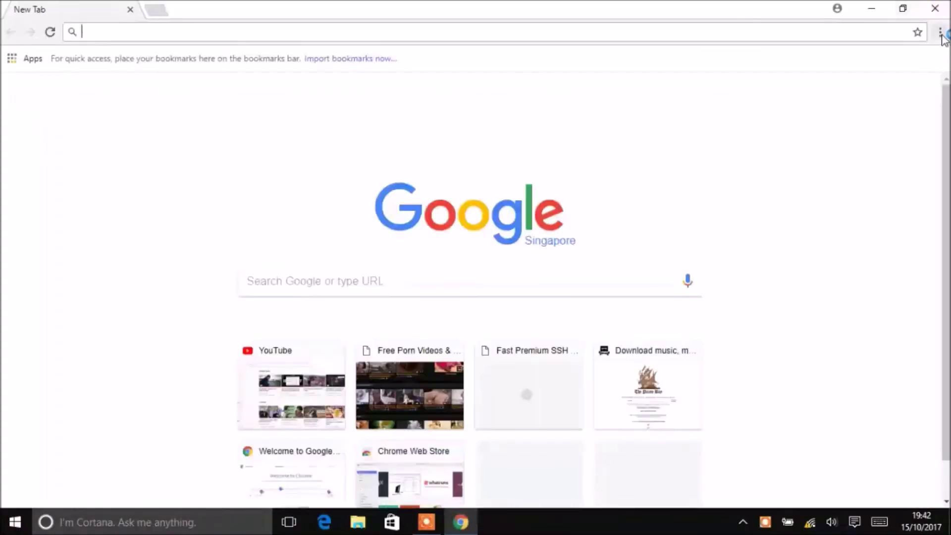
View Chrome's Extensions page via More tools, minimize Chrome, and bring up the IDM shortcut's menu.
left_click(940, 33)
mouse_move(892, 236)
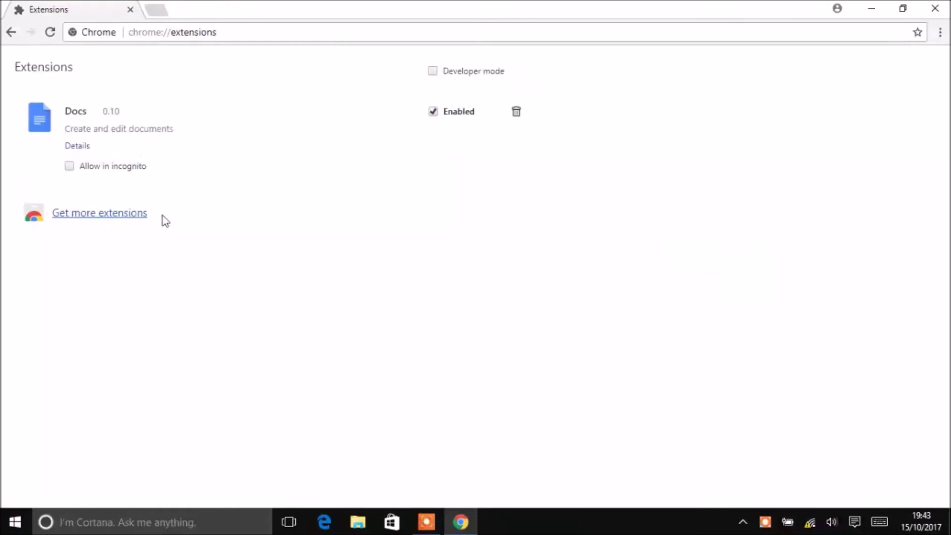
left_click(872, 8)
right_click(61, 26)
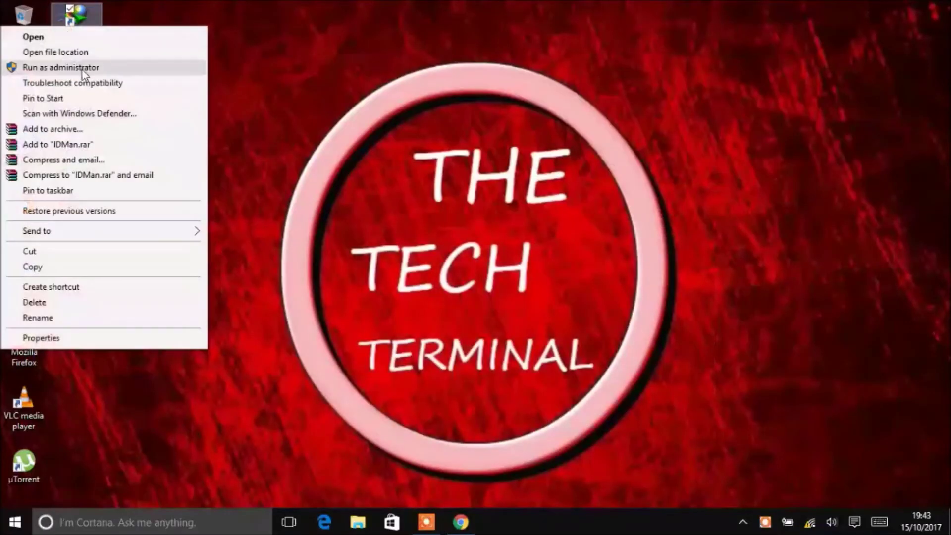
Open IDM's Program Files (x86) folder to find IDMGCExt.crx, and restore Chrome's Extensions page beside it.
left_click(84, 55)
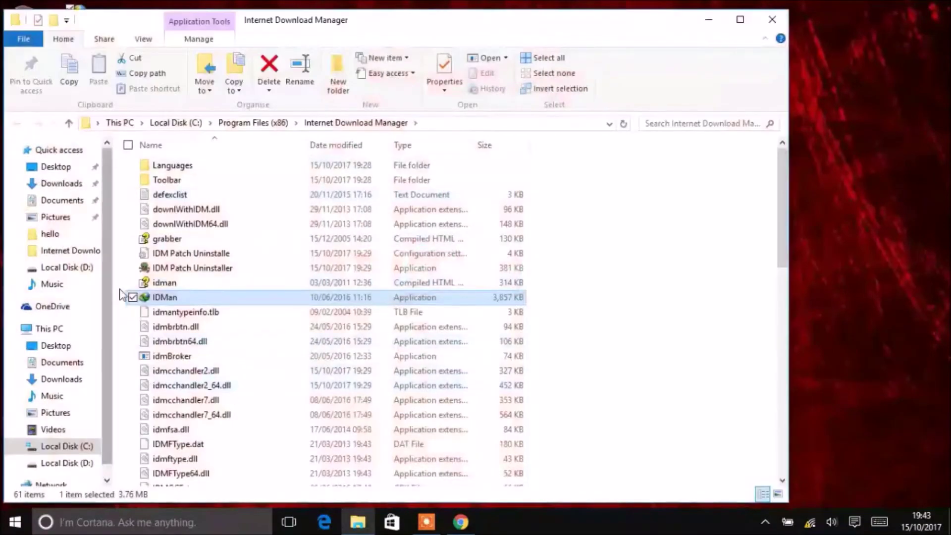
left_click_drag(784, 212, 782, 252)
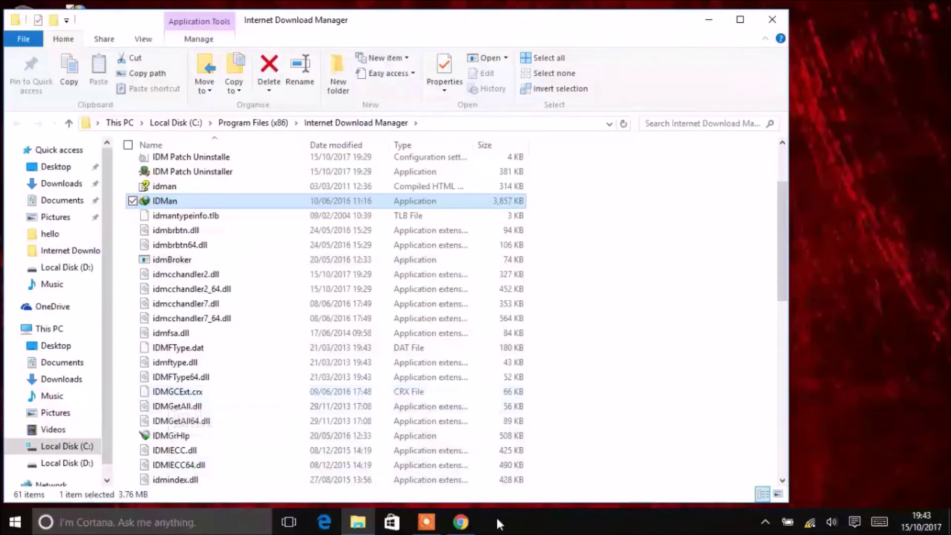
left_click(460, 521)
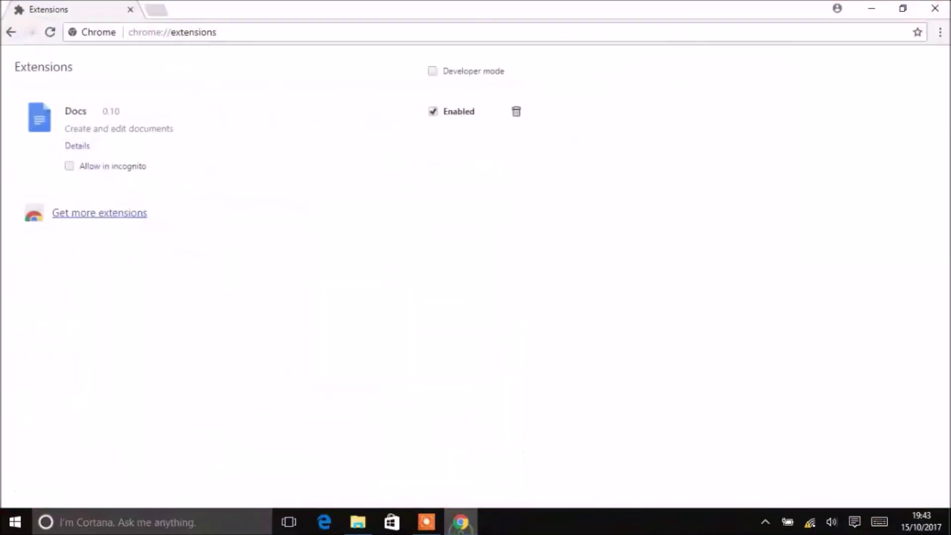
left_click(905, 7)
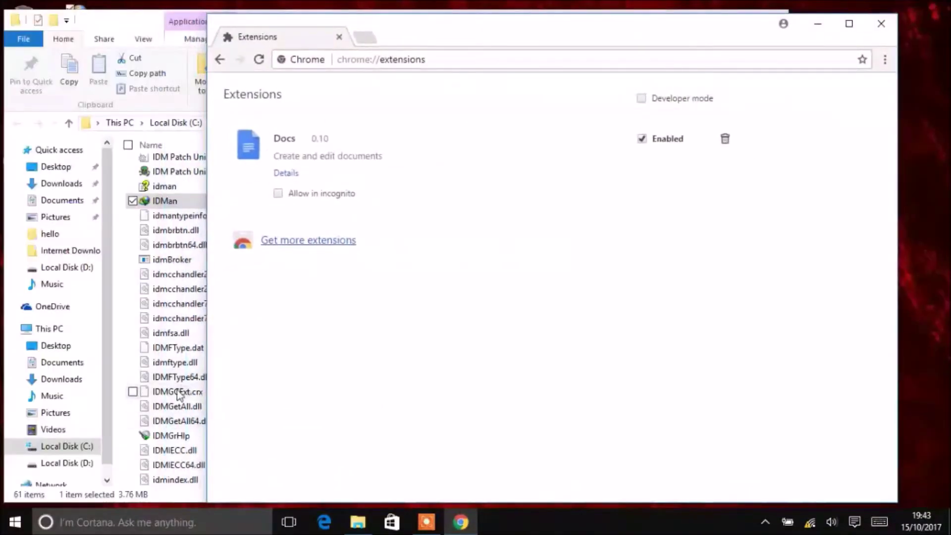
Drag IDMGCExt.crx onto Chrome's Extensions page, add the IDM Integration Module, and maximize Chrome.
left_click_drag(179, 393, 414, 300)
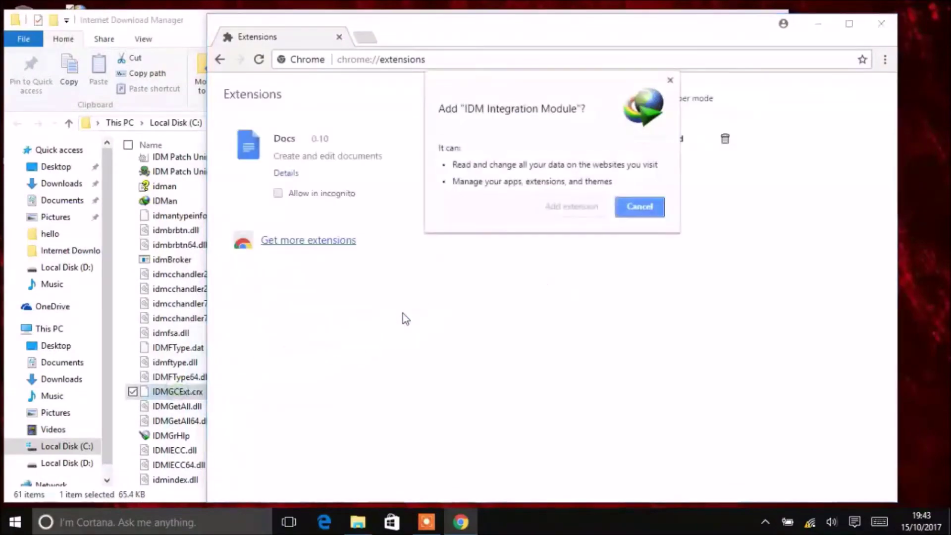
left_click(569, 207)
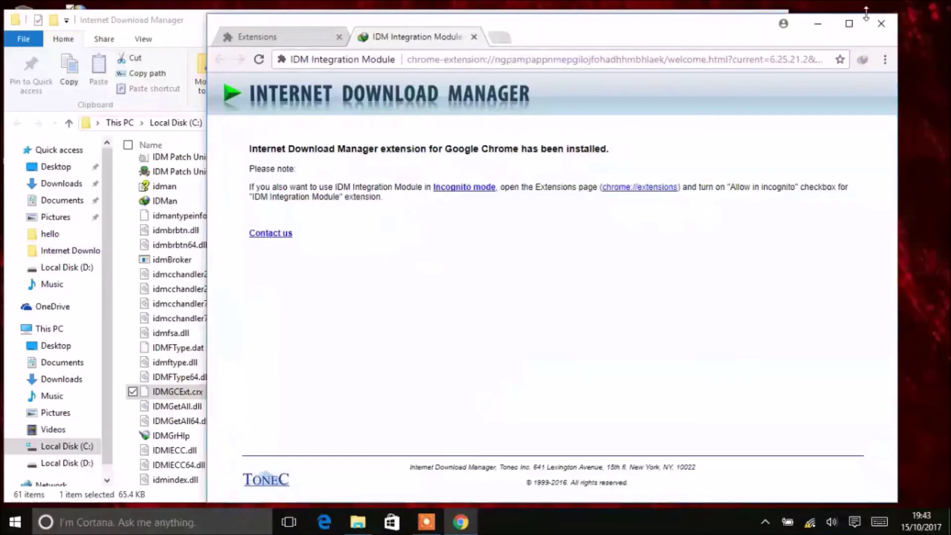
left_click(848, 24)
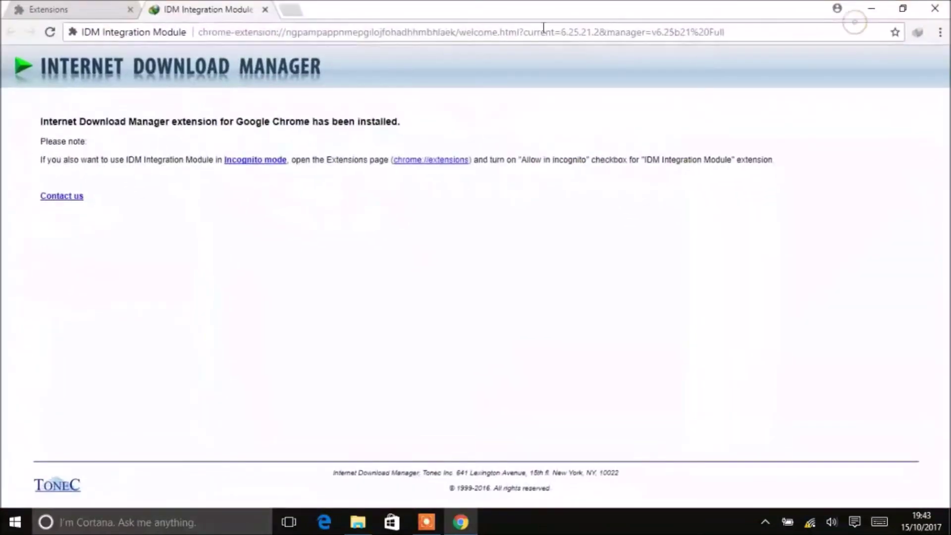
left_click(293, 11)
Close the IDM Integration Module tab, go to youtube.com, and open Ed Sheeran's 'Shape of You' video.
left_click(265, 9)
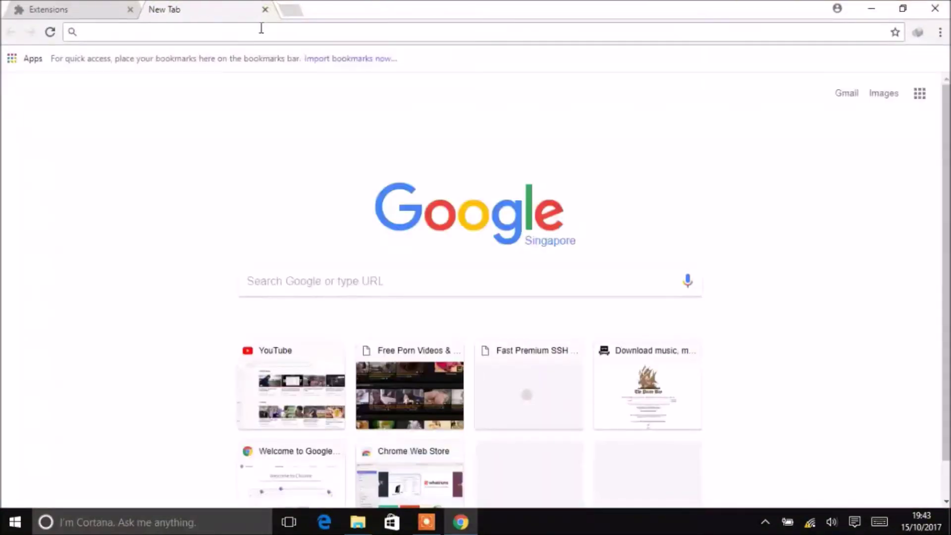
type("youtube.com")
key("Return")
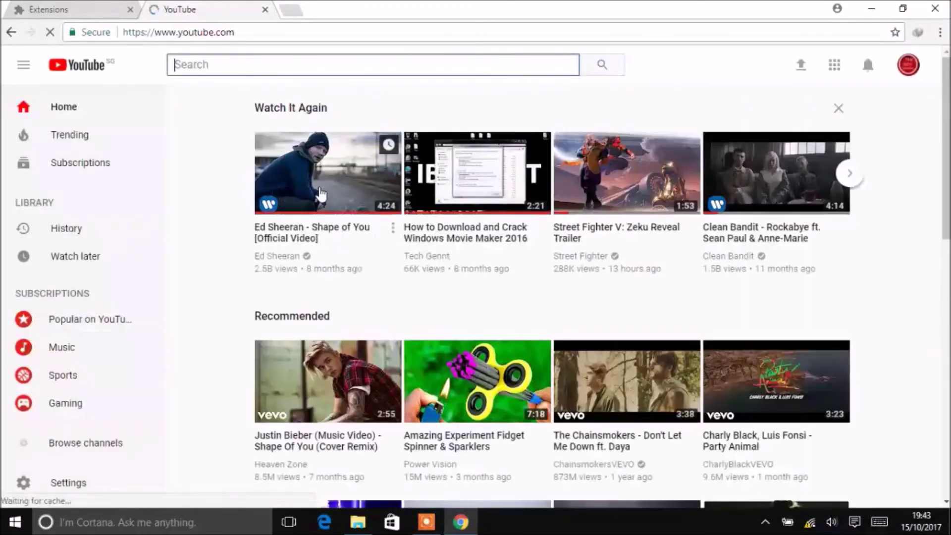
left_click(322, 167)
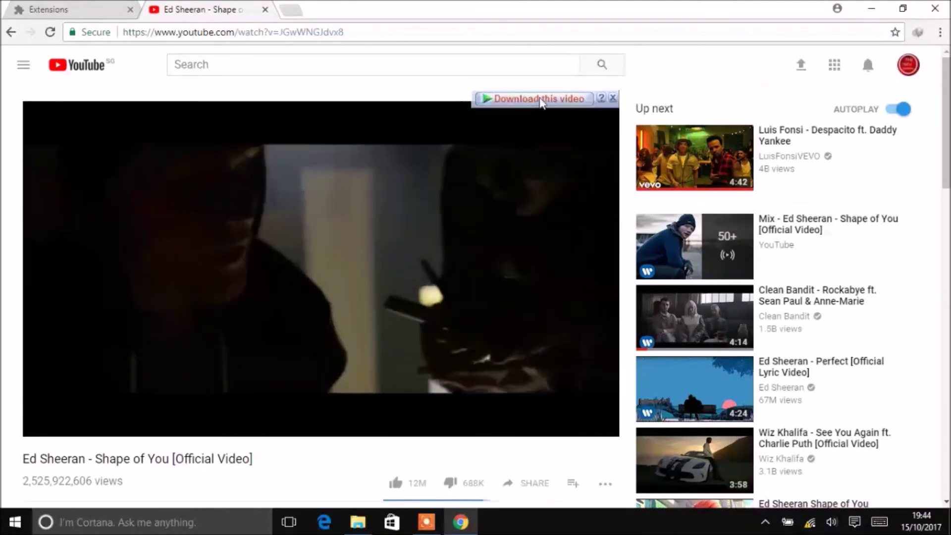
Pick a quality from IDM's 'Download this video' bar, pause playback, and start the MKV download.
left_click(540, 100)
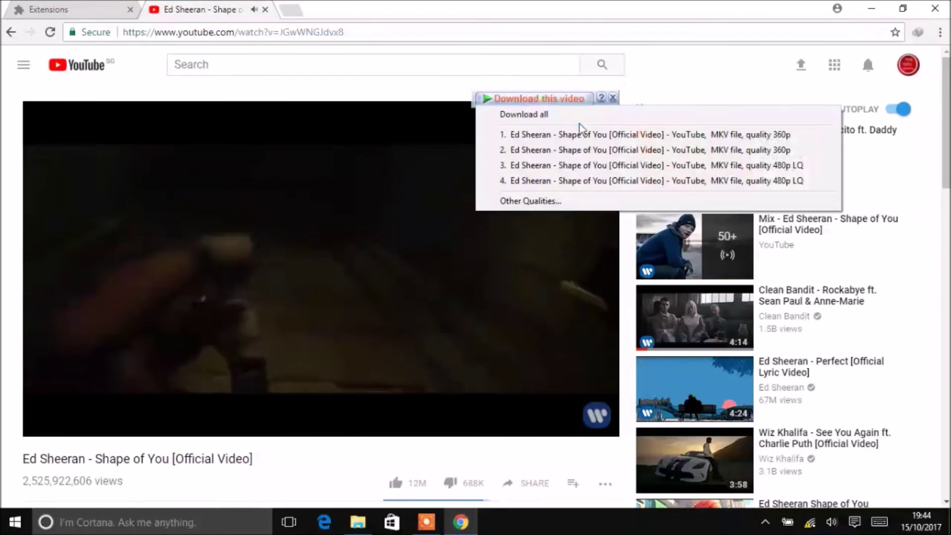
left_click(627, 136)
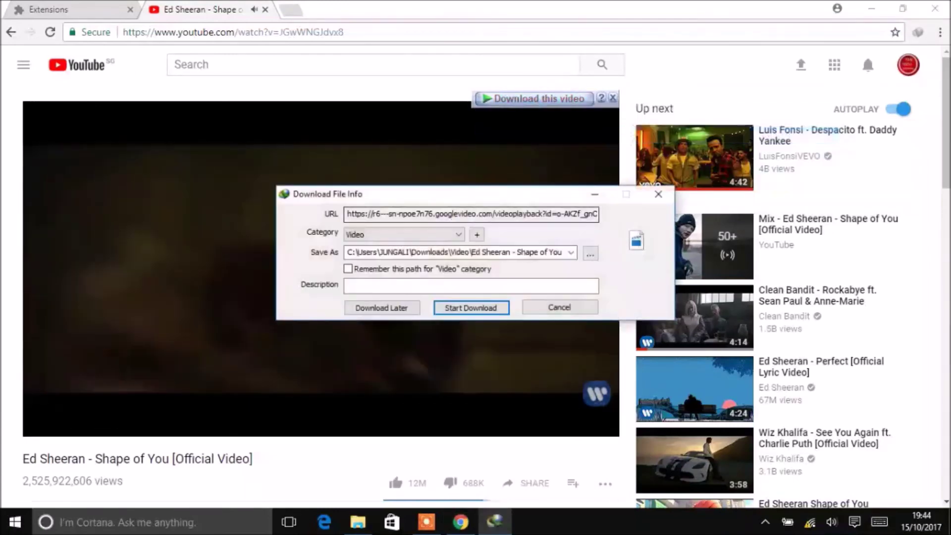
left_click(47, 424)
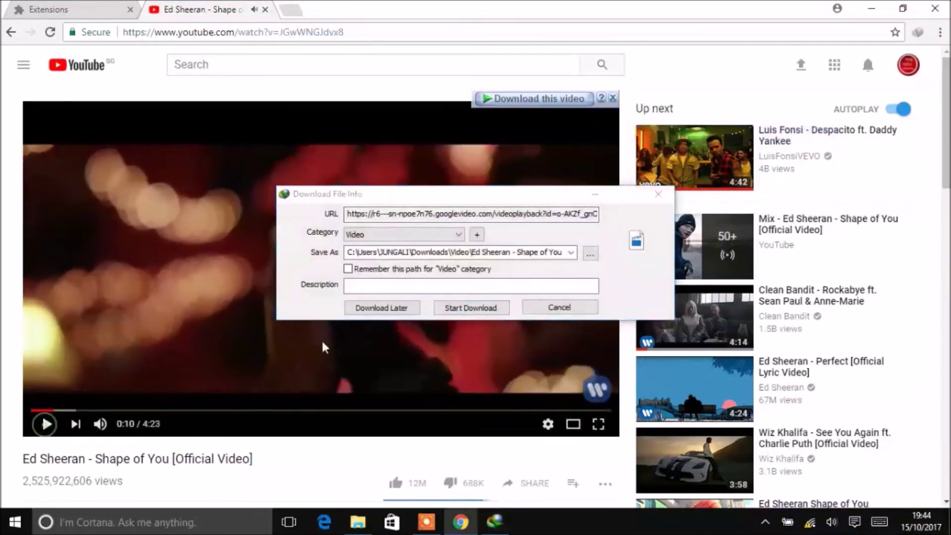
left_click(488, 308)
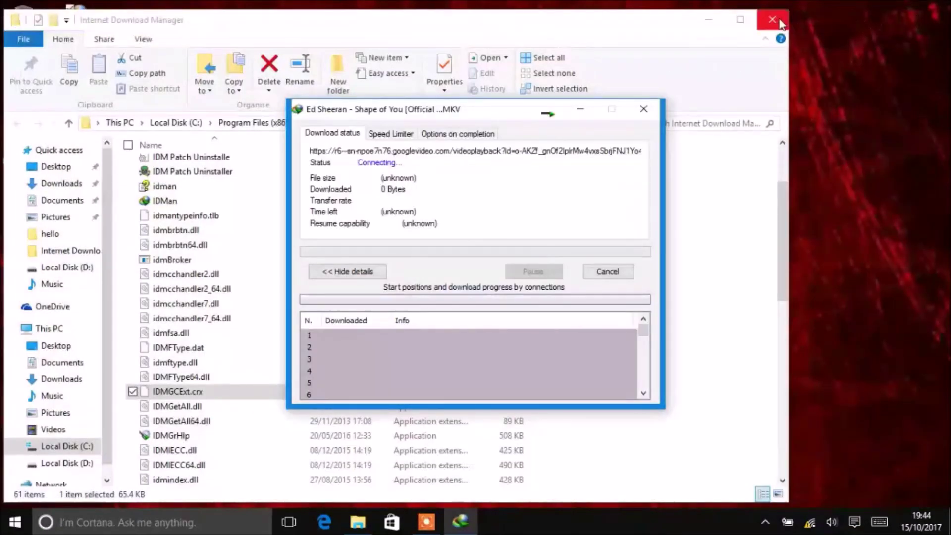
left_click(778, 21)
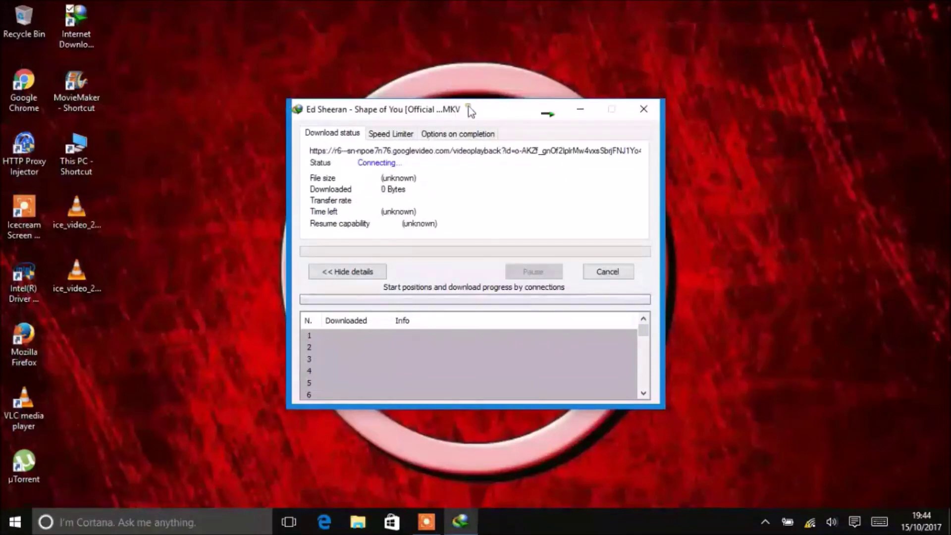
Drag the Shape of You download progress window higher up the screen while it reaches 14%.
left_click_drag(471, 111, 505, 66)
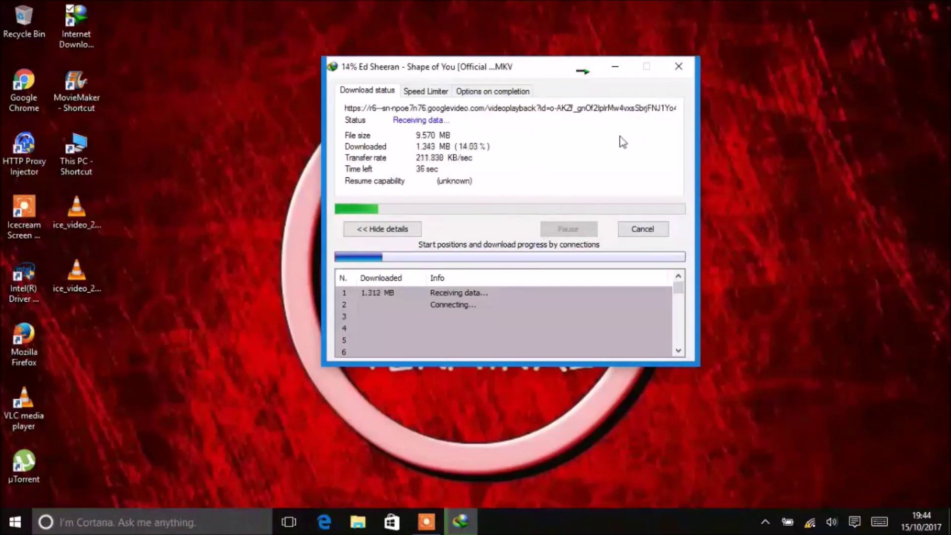
Close the Shape of You download window and refresh the desktop three times from its context menu.
left_click(677, 69)
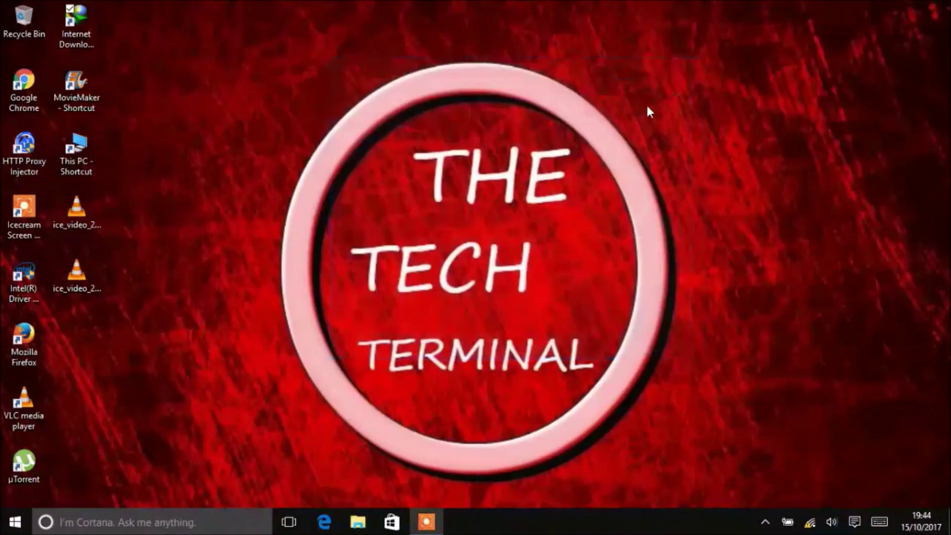
right_click(599, 124)
right_click(535, 168)
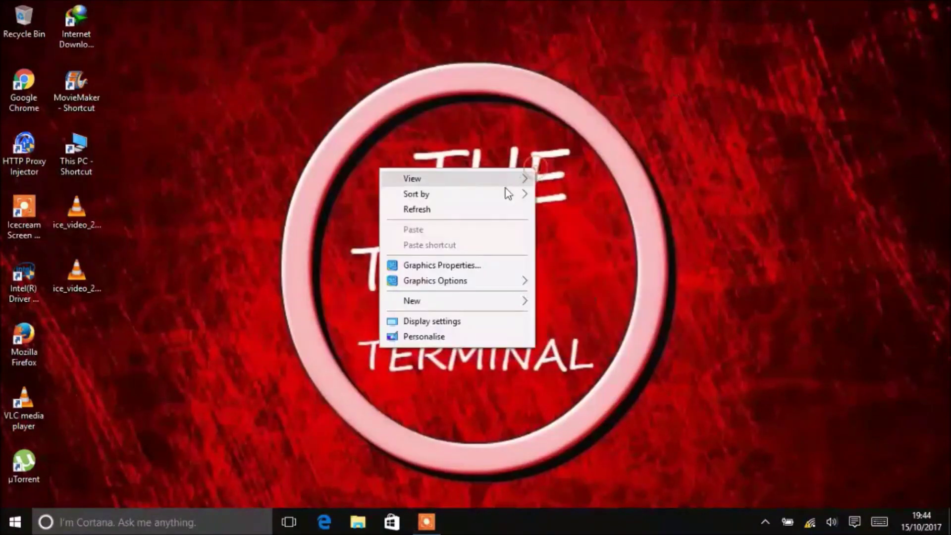
left_click(483, 209)
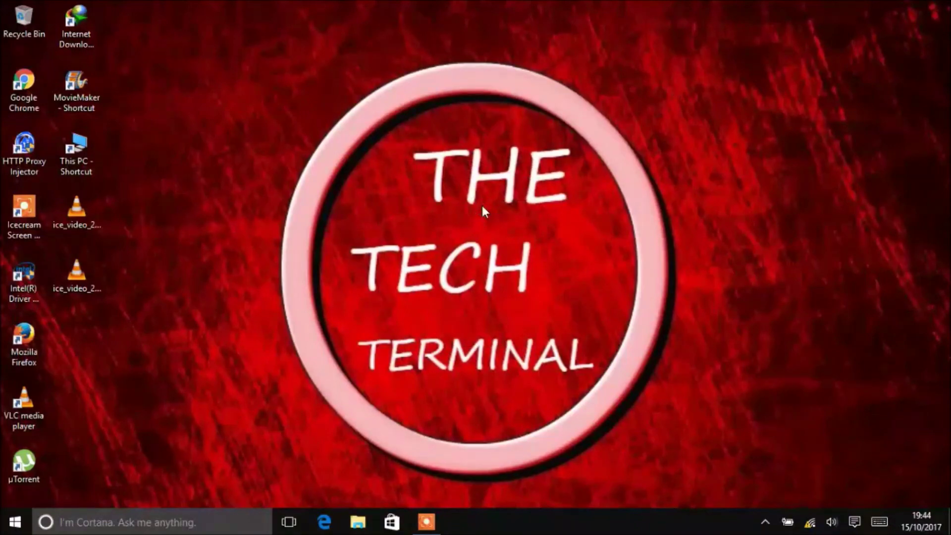
right_click(482, 209)
left_click(439, 246)
right_click(665, 28)
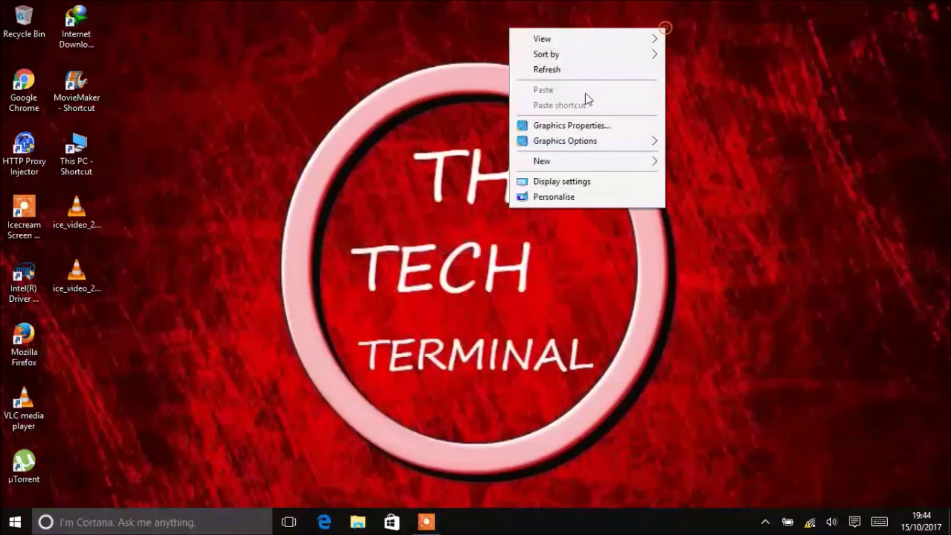
left_click(594, 71)
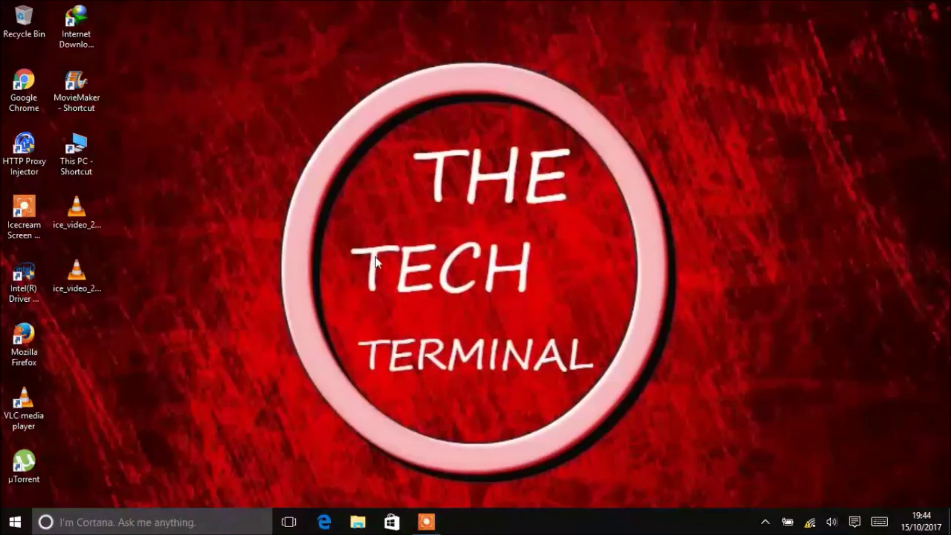